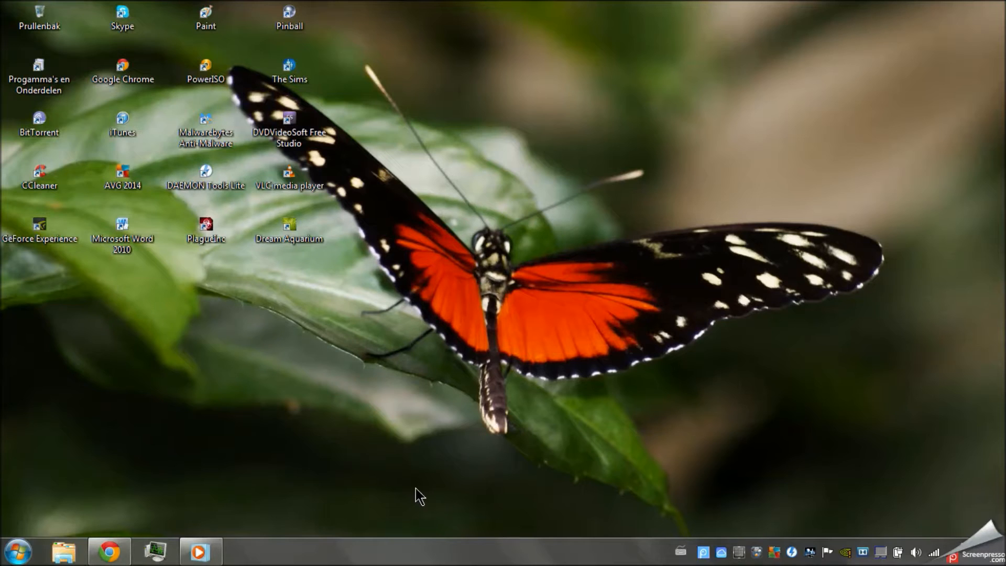
# Step: Launch Google Chrome from the desktop shortcut
pyautogui.doubleClick(122, 72)
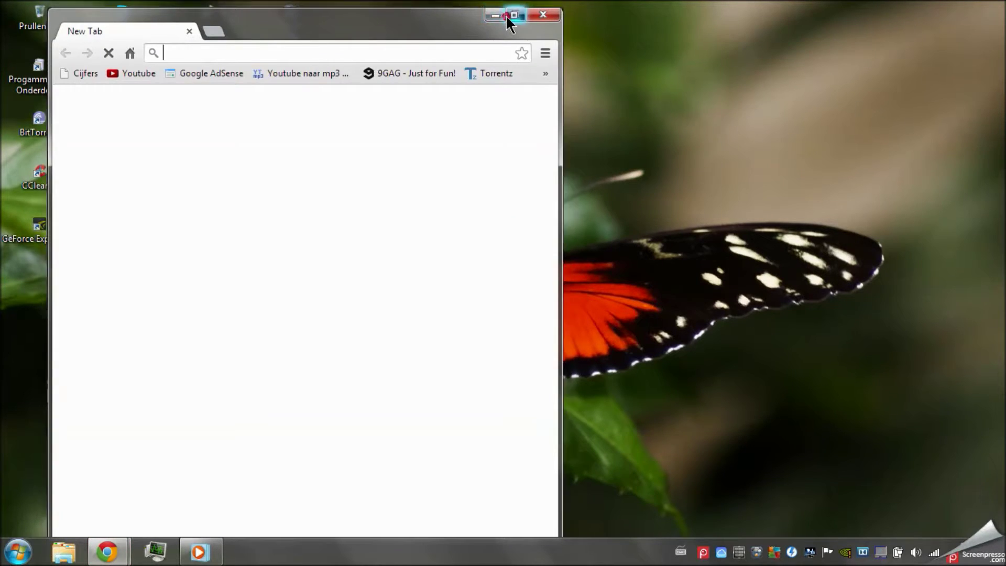
pyautogui.click(506, 15)
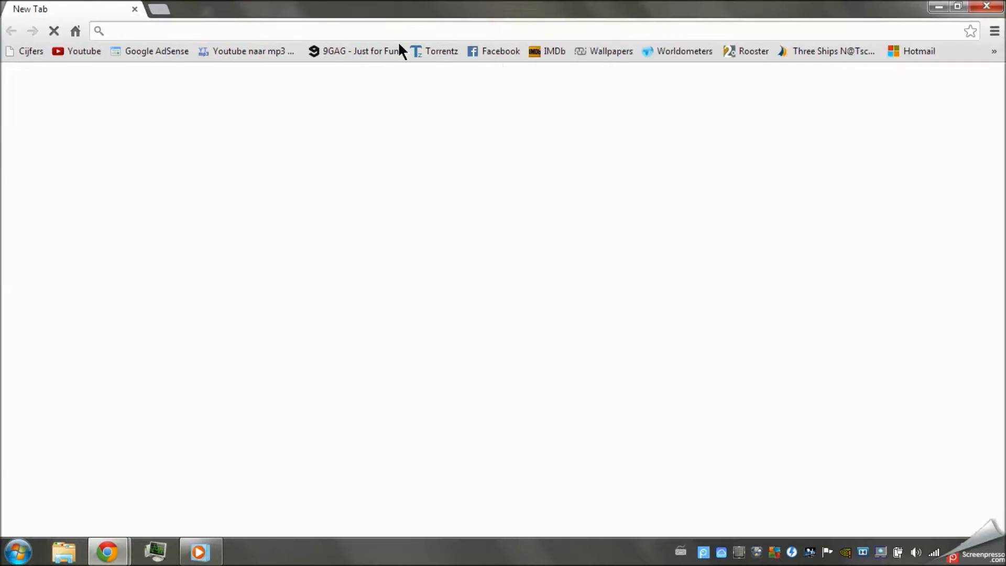
pyautogui.write('scr')
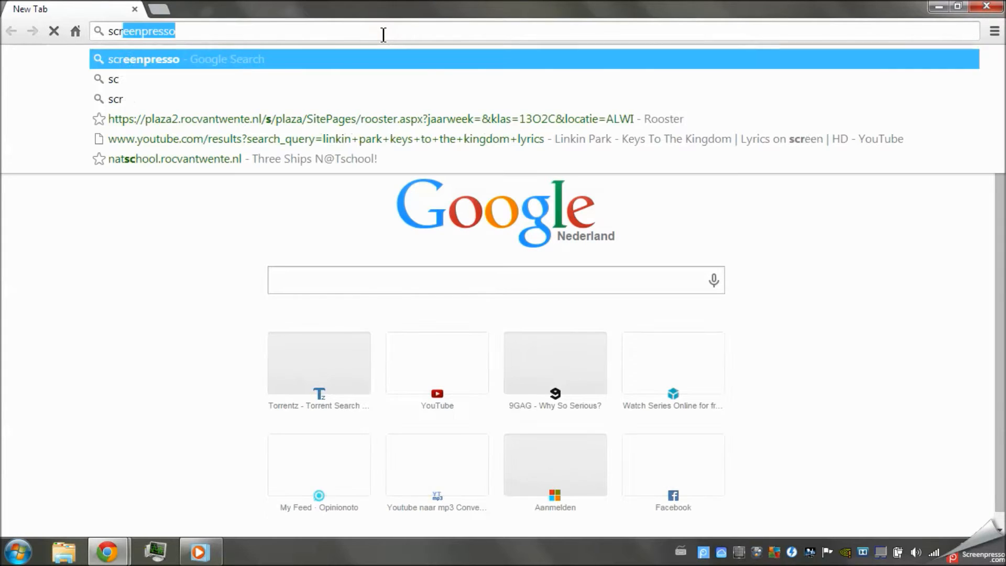
pyautogui.write('eenpresso')
pyautogui.press('Return')
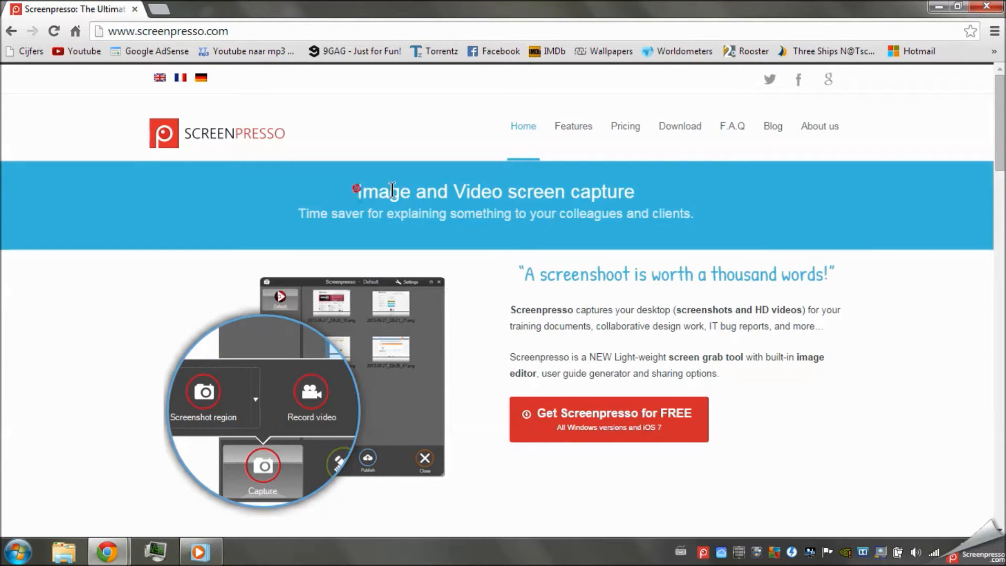
# Step: Highlight the banner heading, skim the home page, then minimize the browser to the desktop
pyautogui.moveTo(355, 191); pyautogui.dragTo(646, 198)
pyautogui.click(725, 206)
pyautogui.scroll(-1, 727, 209)
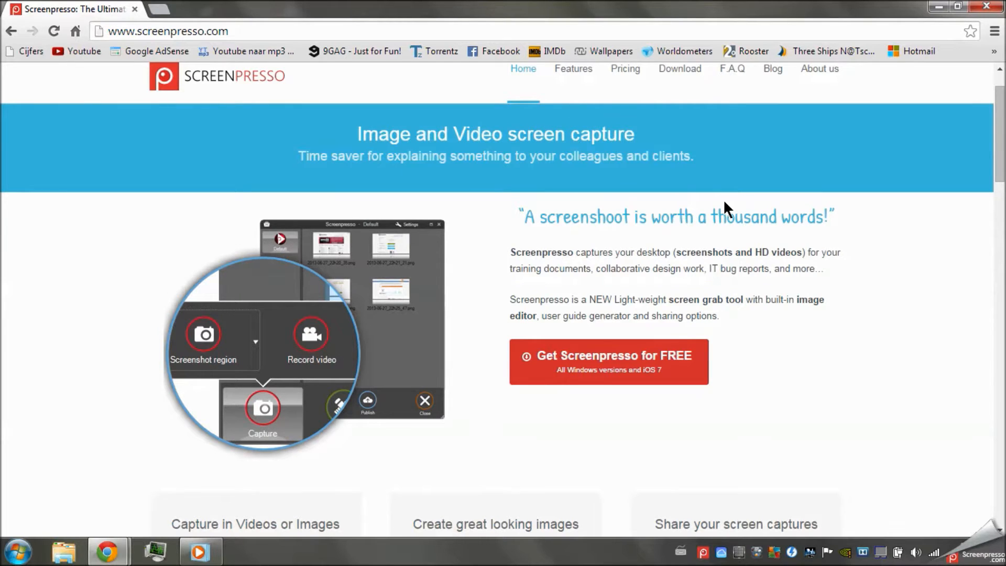
pyautogui.scroll(-1, 903, 225)
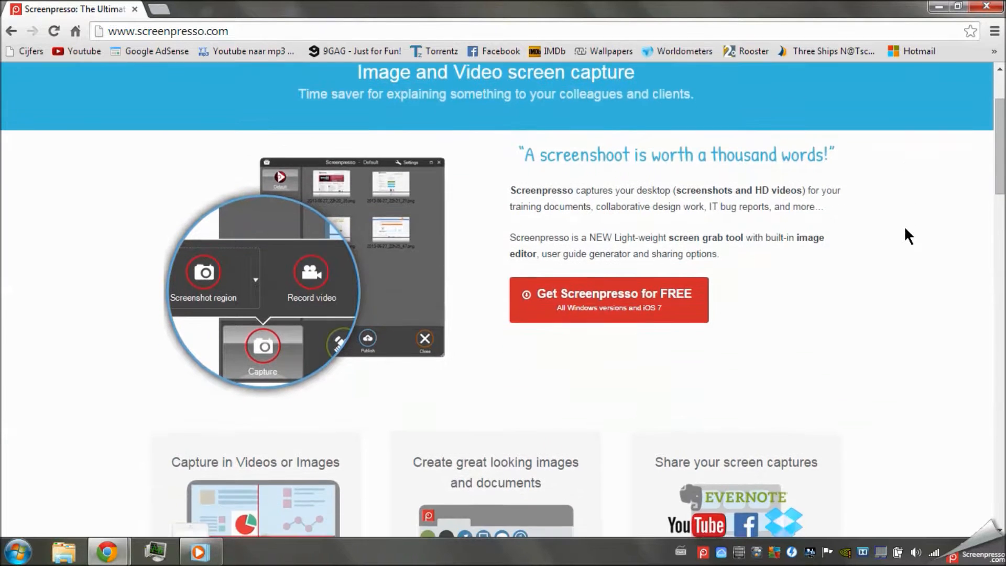
pyautogui.scroll(-1, 881, 275)
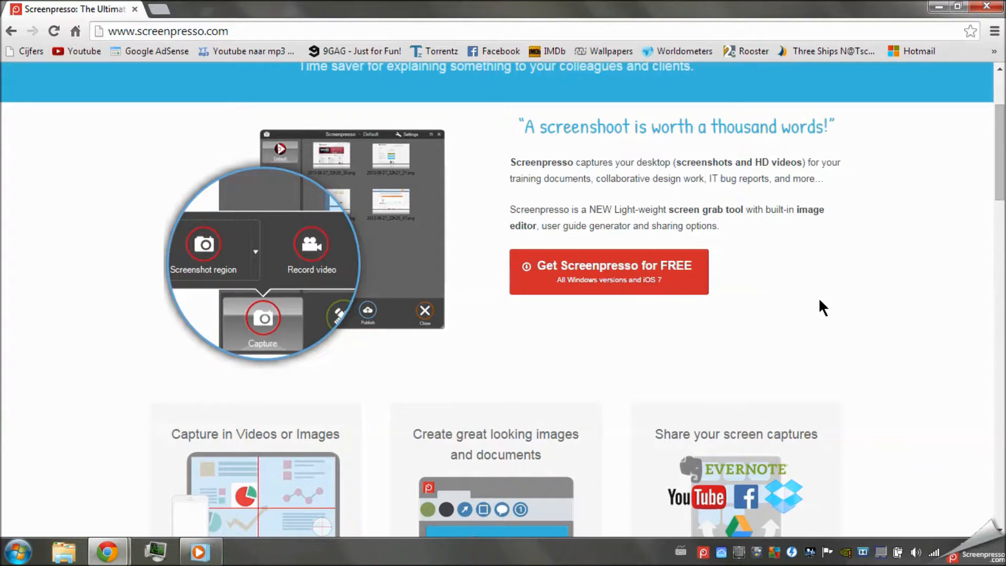
pyautogui.scroll(3, 817, 297)
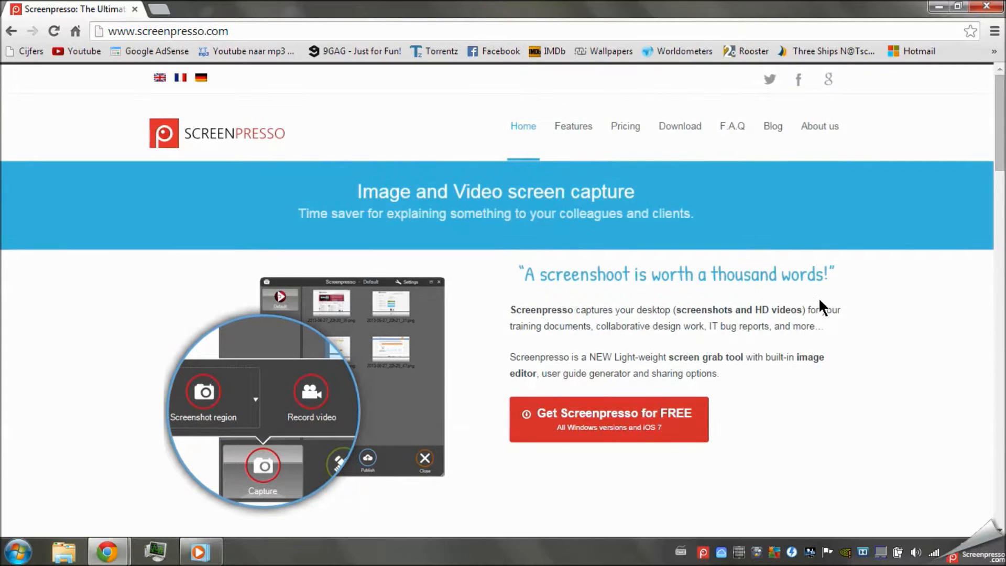
pyautogui.scroll(-2, 818, 297)
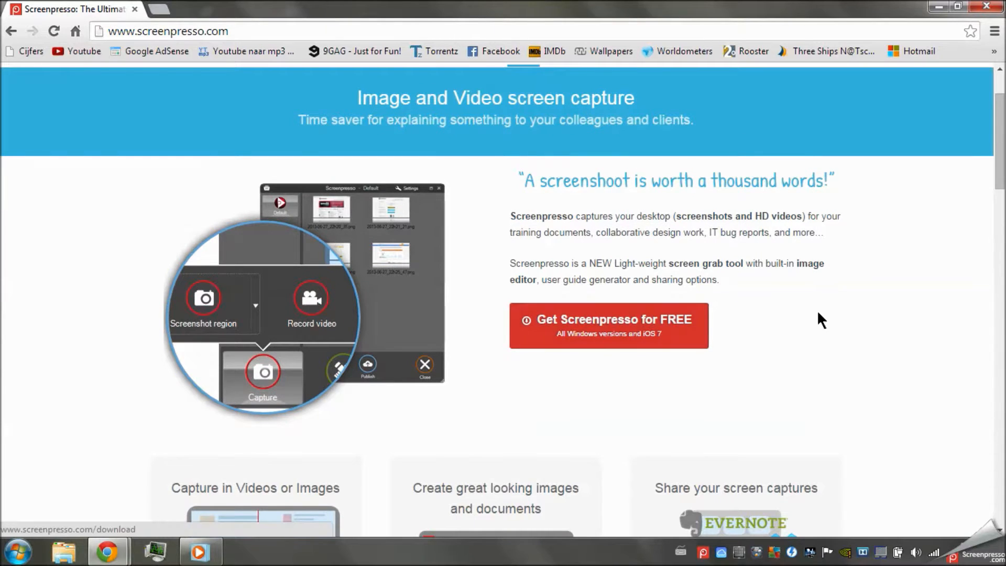
pyautogui.press('super+d')
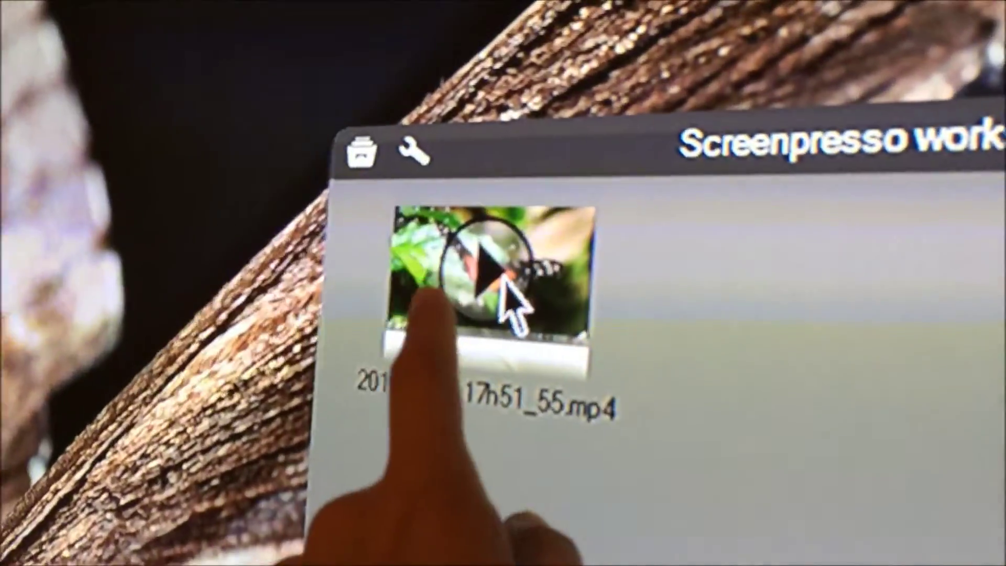
pyautogui.click(503, 251)
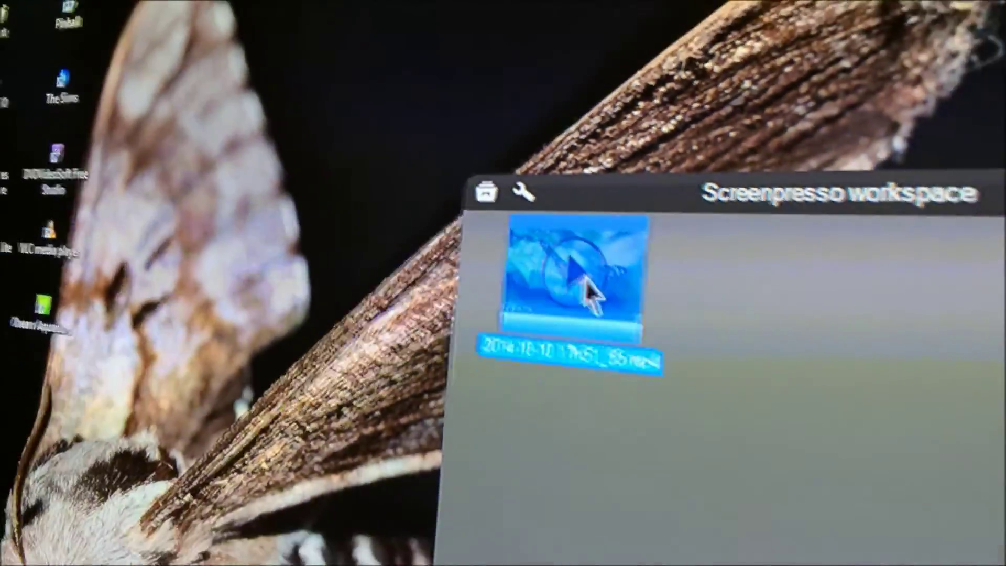
pyautogui.doubleClick(580, 279)
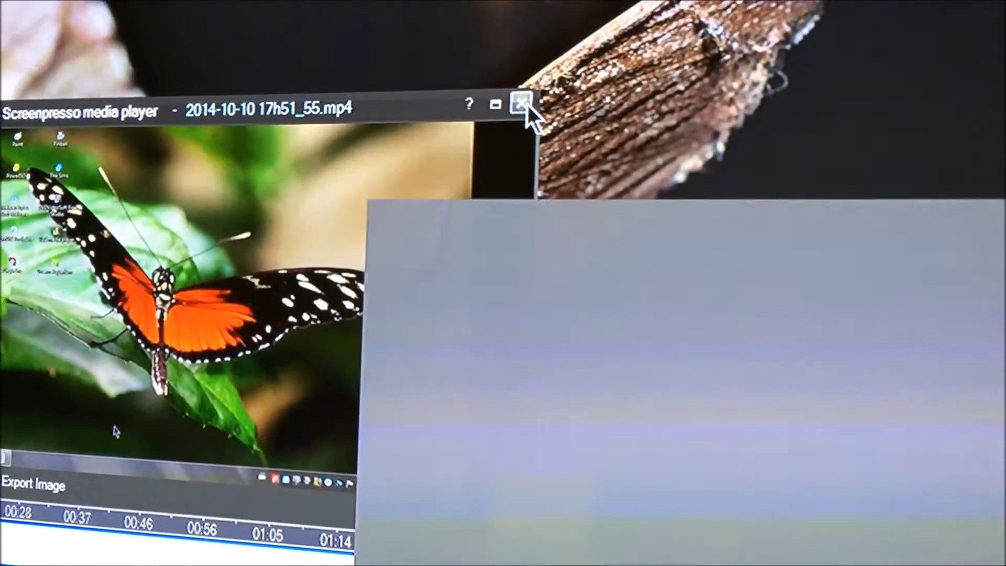
pyautogui.click(518, 95)
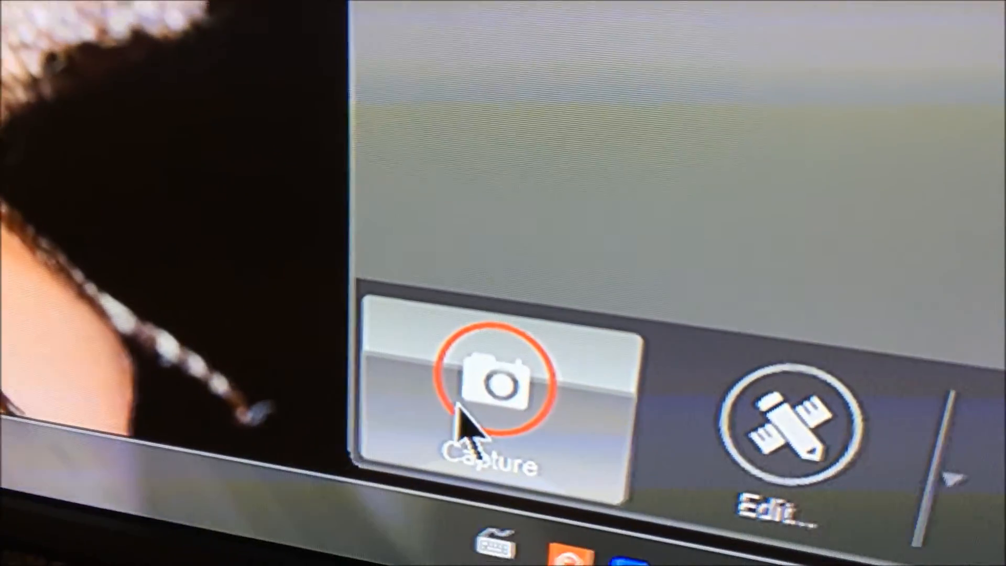
# Step: Capture a region screenshot covering the whole moth desktop, saved as a PNG in the workspace
pyautogui.click(448, 408)
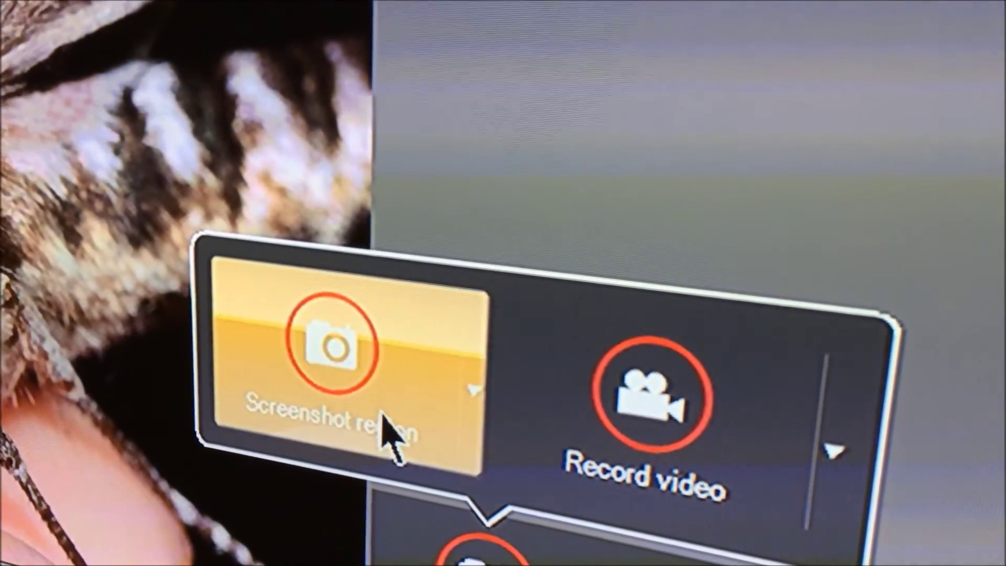
pyautogui.click(378, 393)
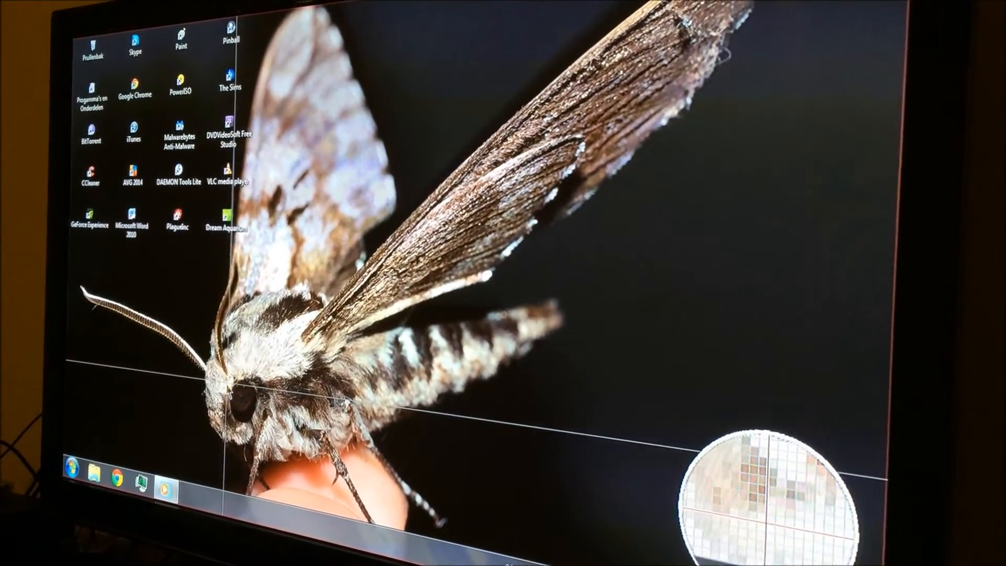
pyautogui.click(230, 361)
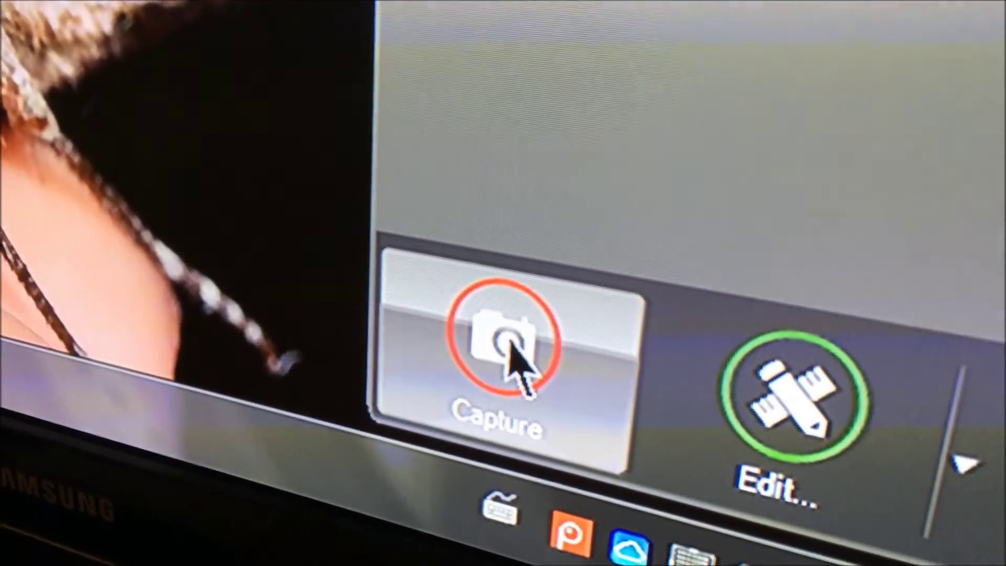
# Step: Start Record video, choose the 1366 x 768 : Full screen resolution, then dismiss the panel
pyautogui.click(454, 381)
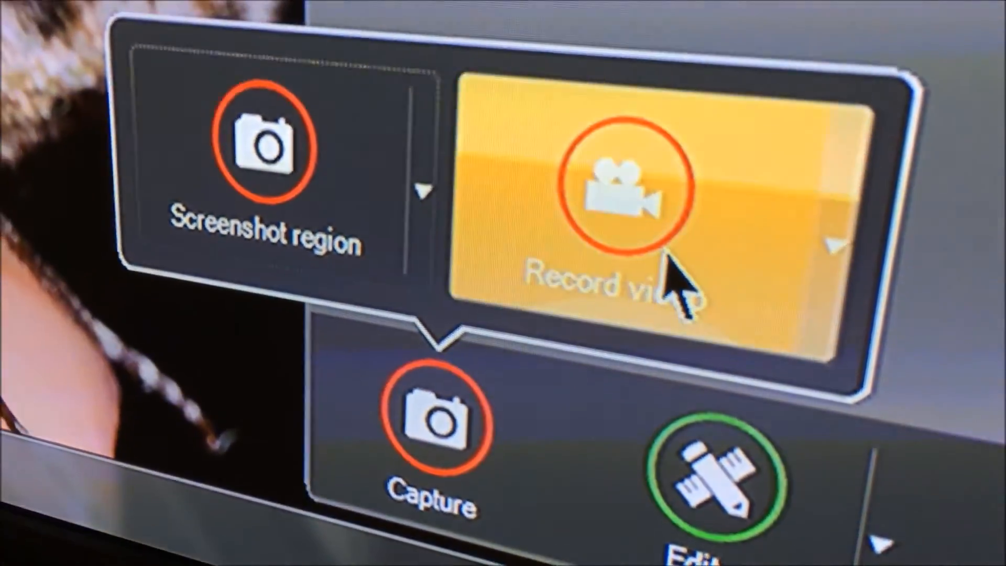
pyautogui.click(660, 237)
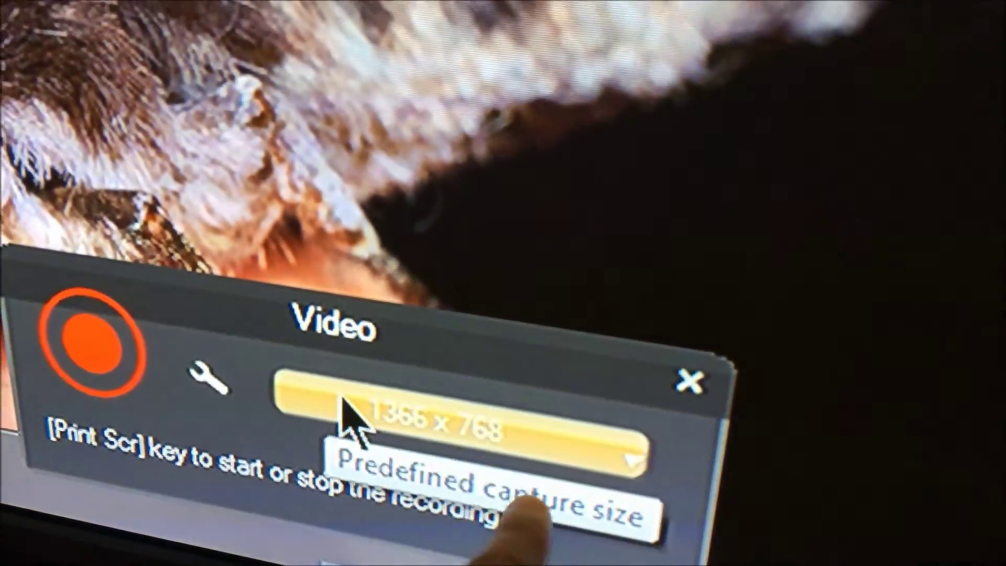
pyautogui.click(346, 393)
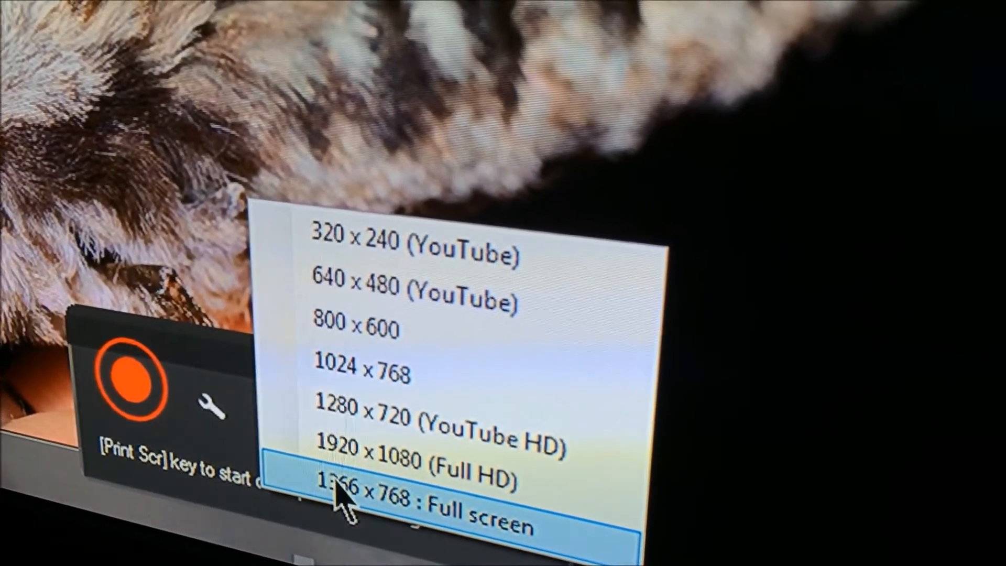
pyautogui.click(354, 487)
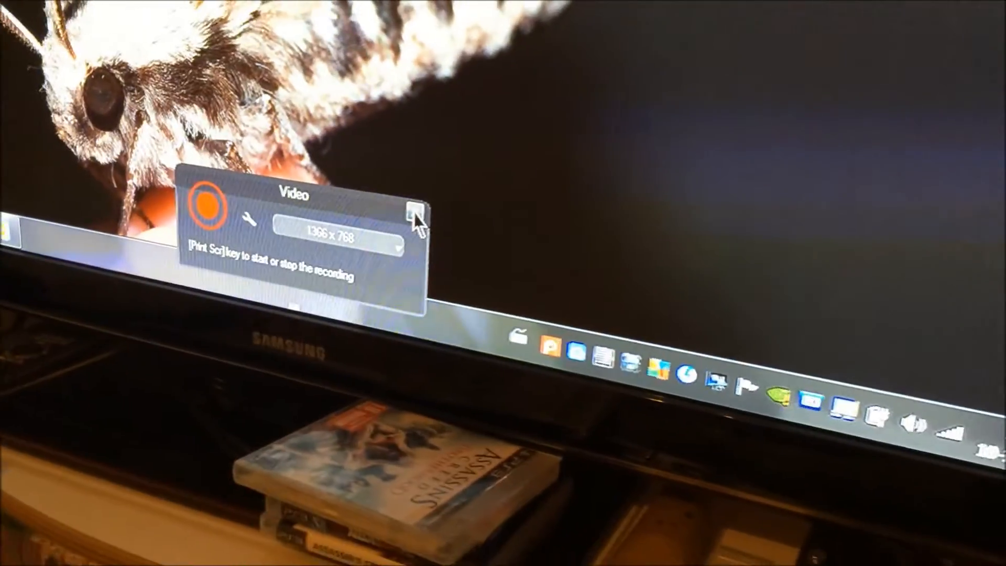
pyautogui.click(433, 216)
# Step: Reopen the Screenpresso workspace from the tray icon to see the clip and screenshot
pyautogui.click(446, 362)
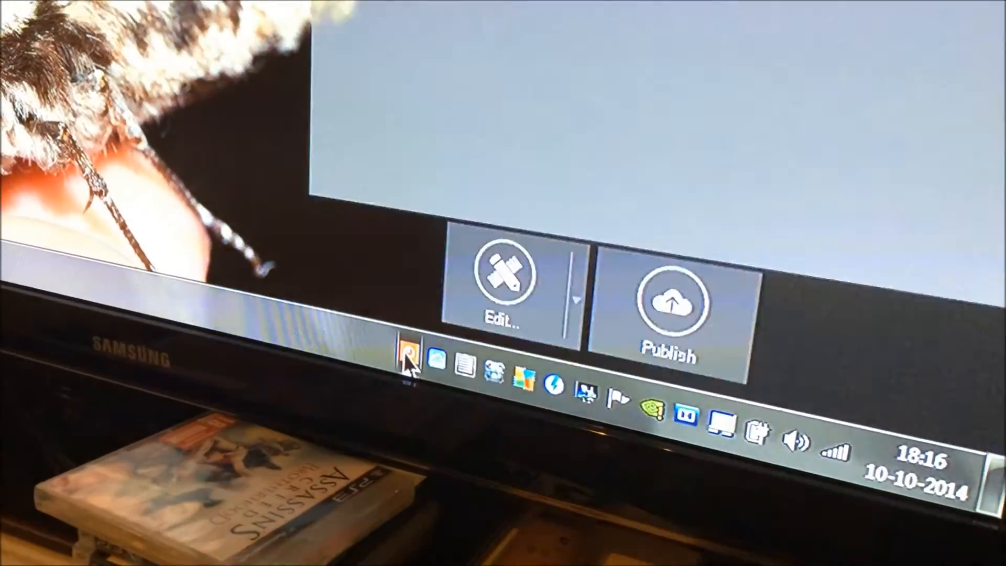